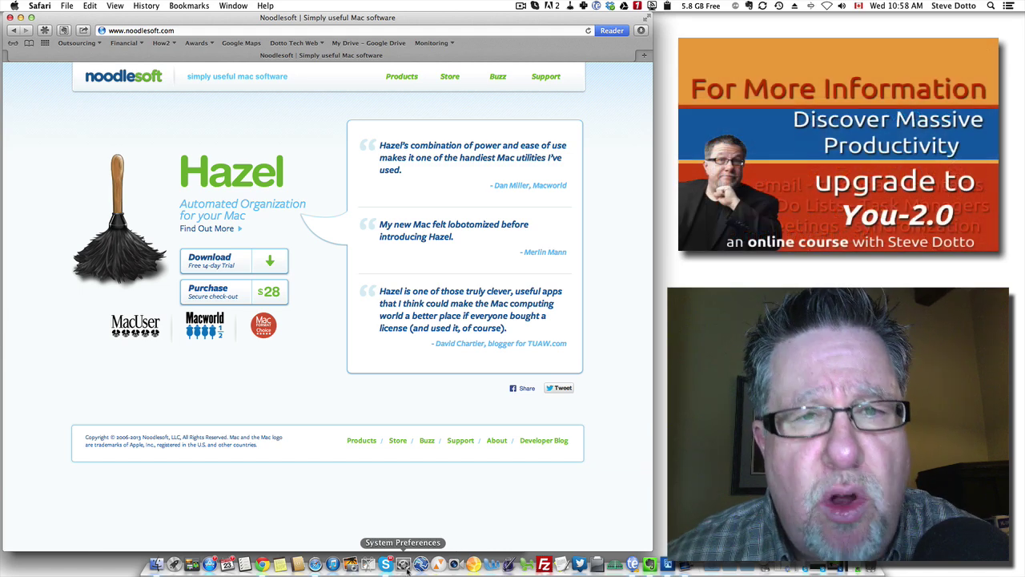
Open Hazel's preferences from its menu bar icon, minimize Safari, and shift the Hazel window left.
{"action": "left_click", "coordinate": [569, 7]}
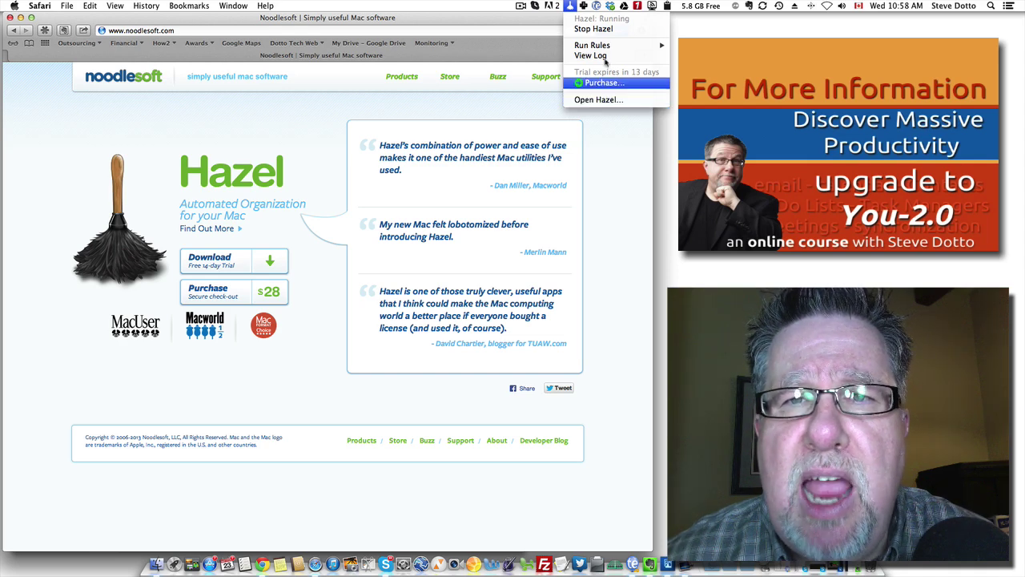
{"action": "left_click", "coordinate": [596, 101]}
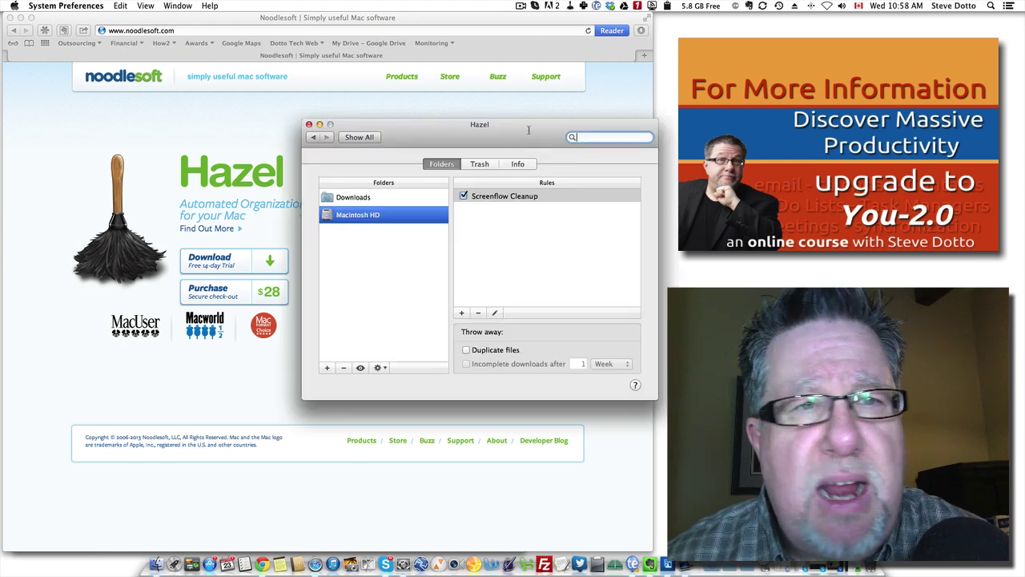
{"action": "left_click", "coordinate": [30, 64]}
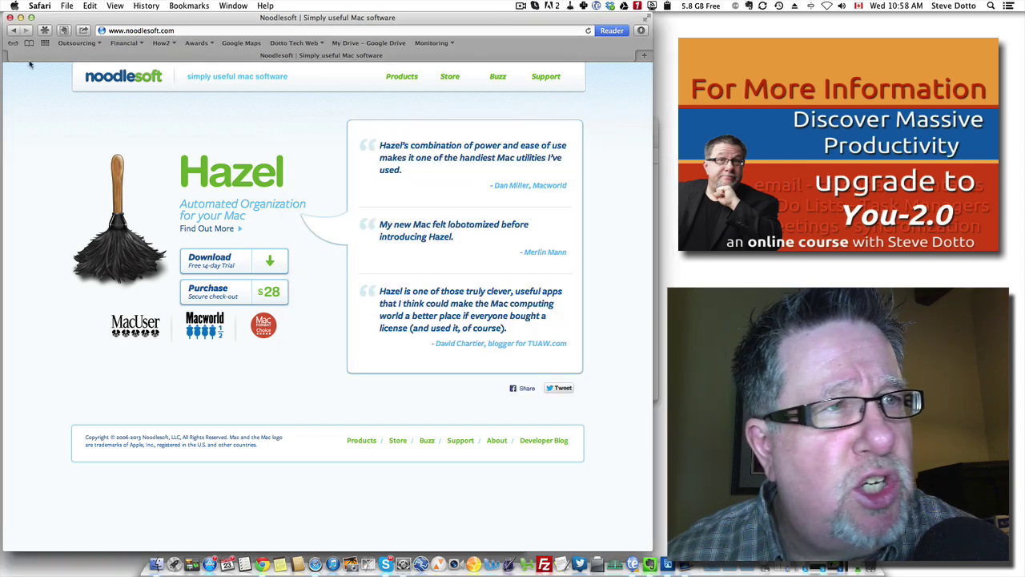
{"action": "left_click", "coordinate": [20, 17]}
{"action": "left_click_drag", "start_coordinate": [454, 130], "coordinate": [323, 230]}
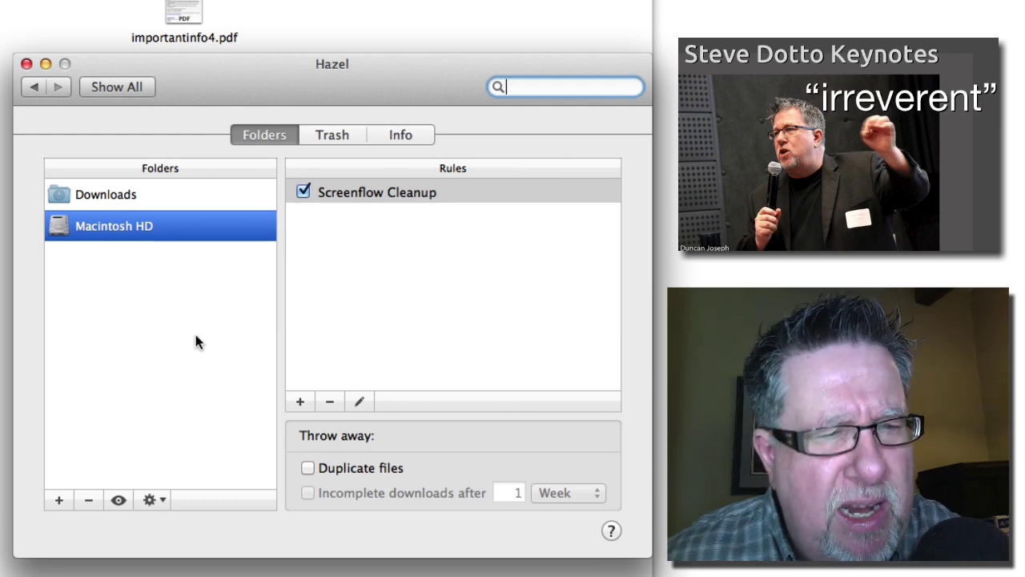
{"action": "left_click", "coordinate": [196, 342]}
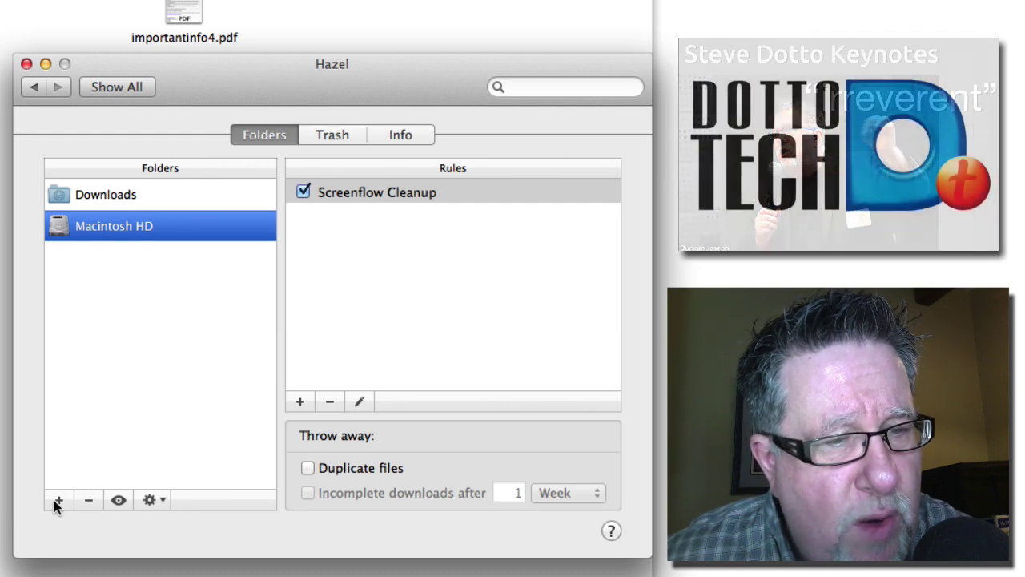
Add the Desktop's Paperless Office folder to Hazel's watched folders.
{"action": "left_click", "coordinate": [60, 500]}
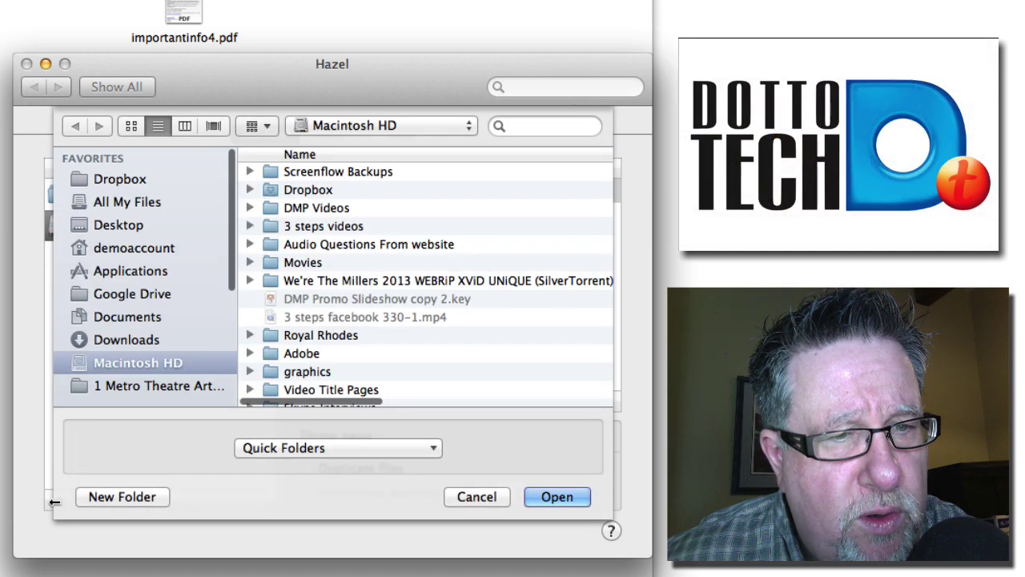
{"action": "left_click", "coordinate": [117, 223]}
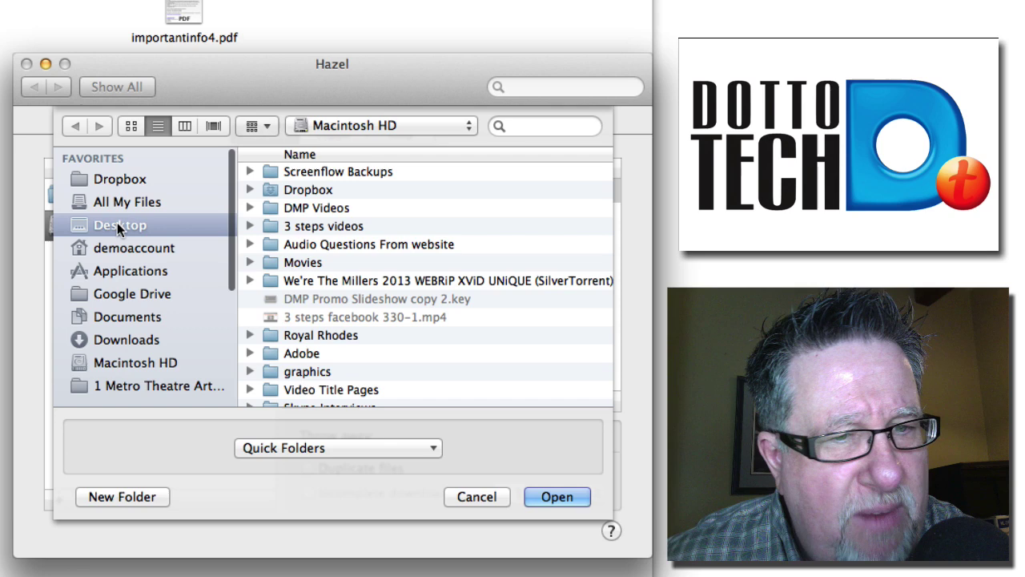
{"action": "left_click", "coordinate": [317, 173]}
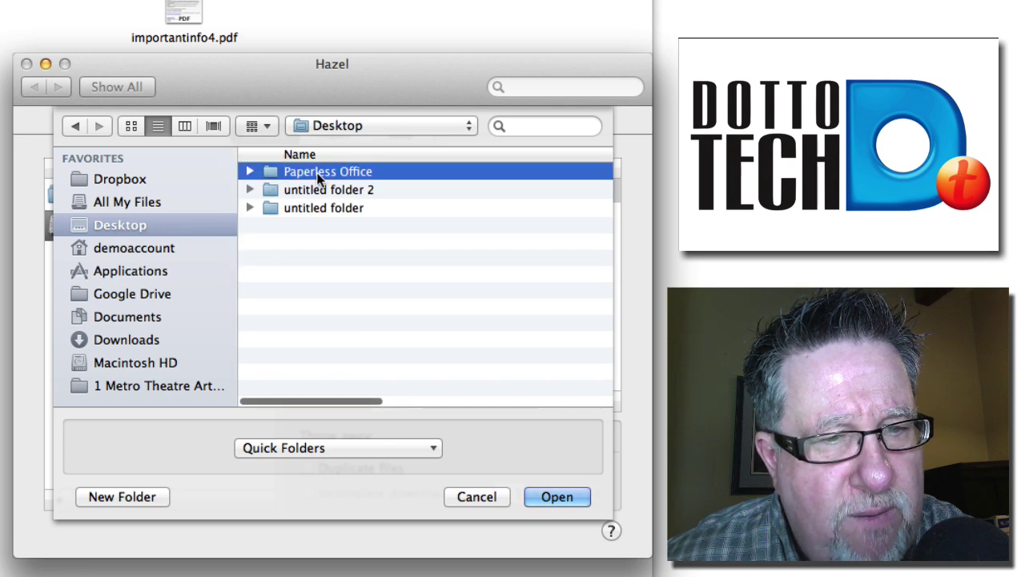
{"action": "left_click", "coordinate": [557, 497]}
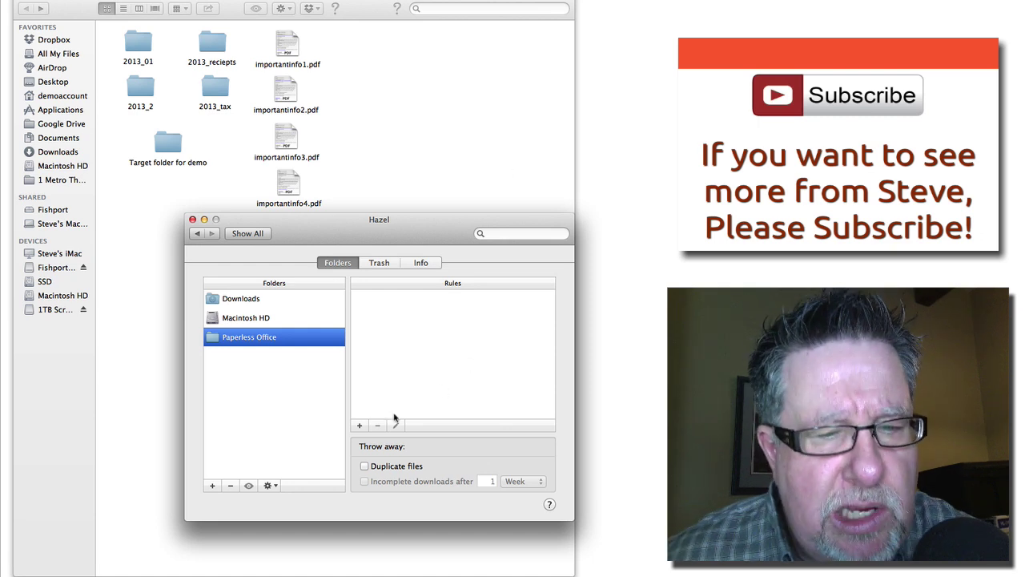
Create a Paperless Office rule named 'Demo' with the condition popup left on all.
{"action": "left_click", "coordinate": [359, 426]}
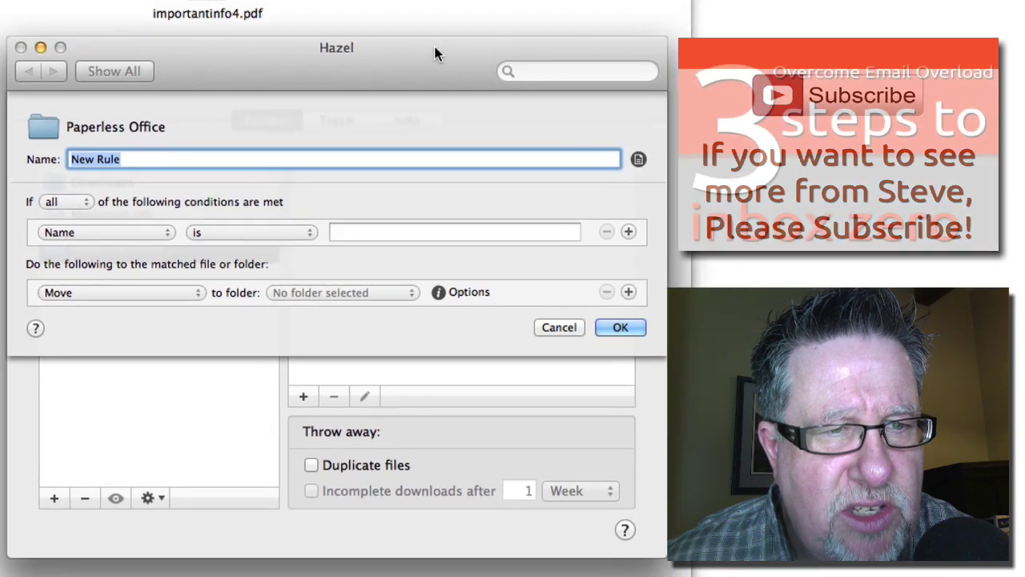
{"action": "left_click_drag", "start_coordinate": [434, 53], "coordinate": [439, 61]}
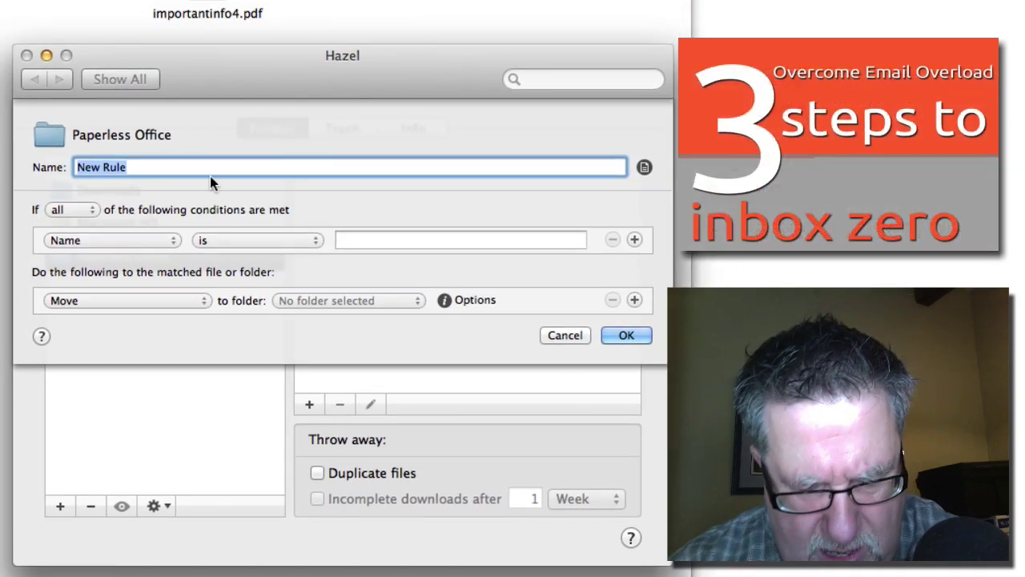
{"action": "type", "text": "Dem"}
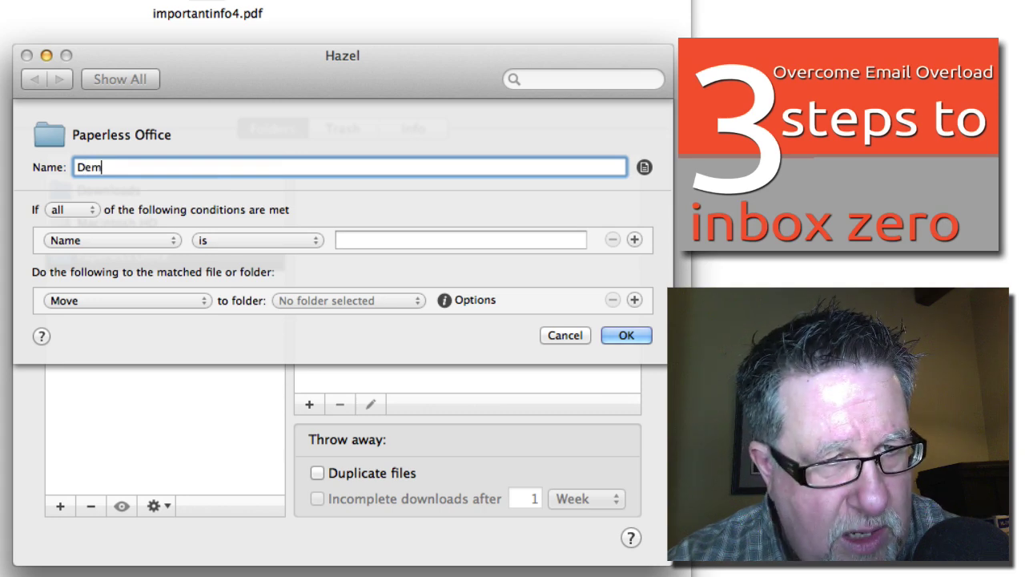
{"action": "type", "text": "o"}
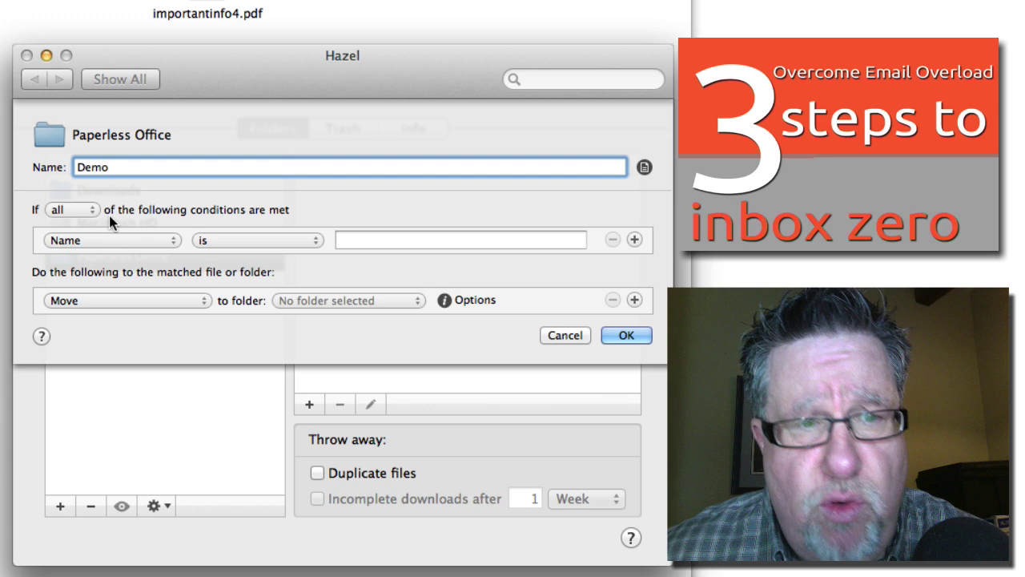
{"action": "left_click", "coordinate": [80, 210]}
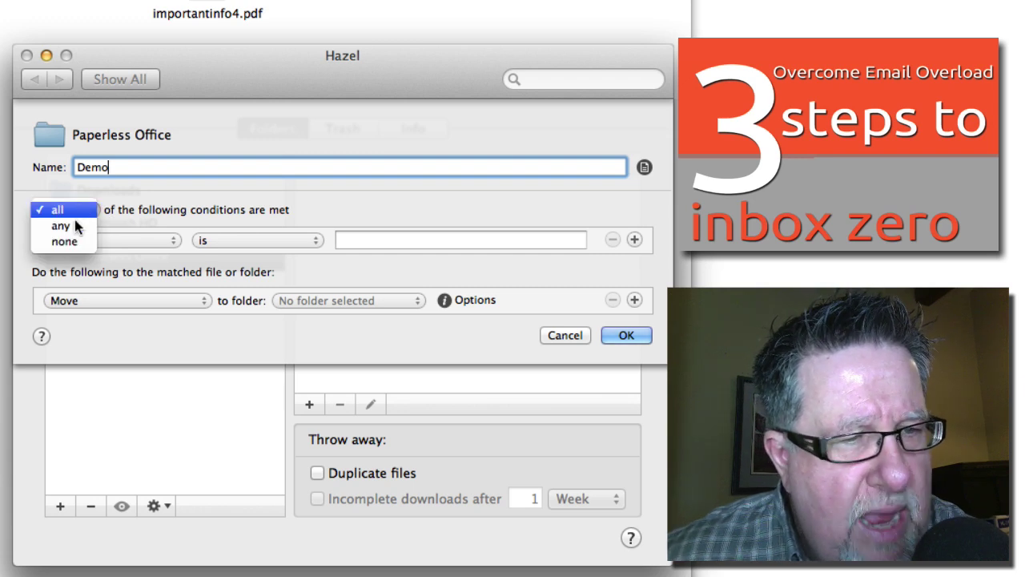
{"action": "left_click", "coordinate": [70, 212]}
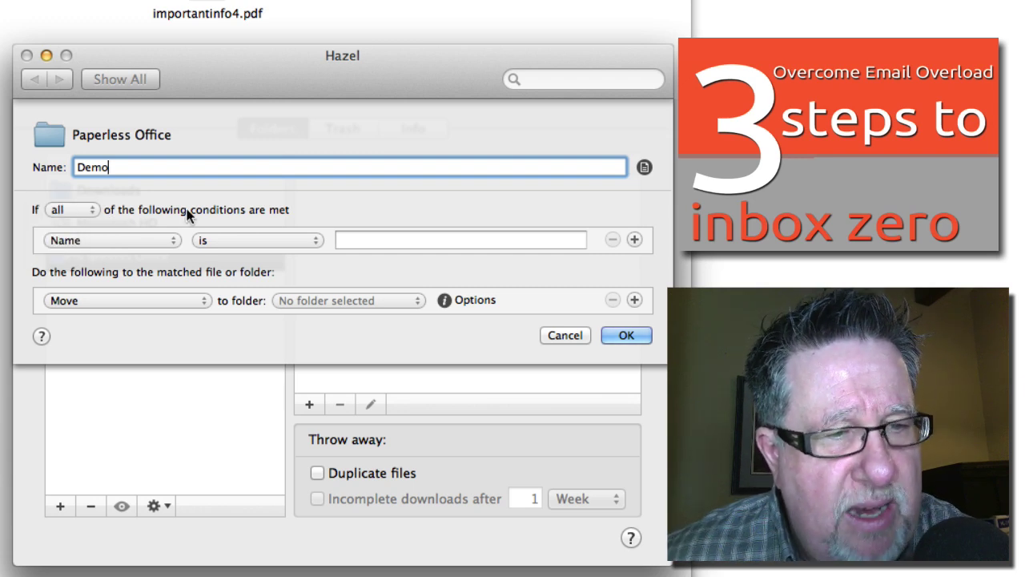
{"action": "left_click", "coordinate": [155, 240]}
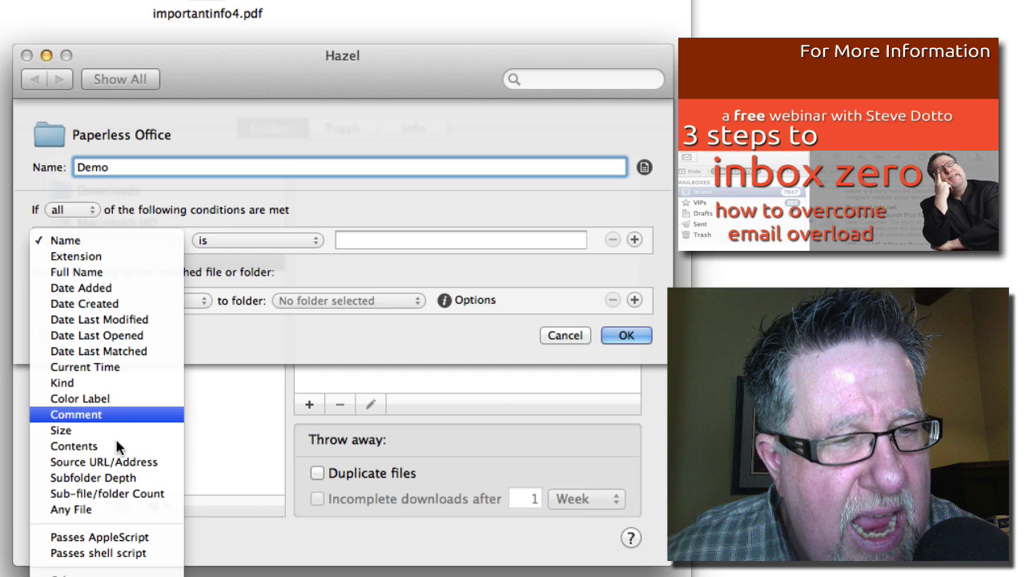
Set the first condition to Name contains 'Importantinfo'.
{"action": "left_click", "coordinate": [94, 239]}
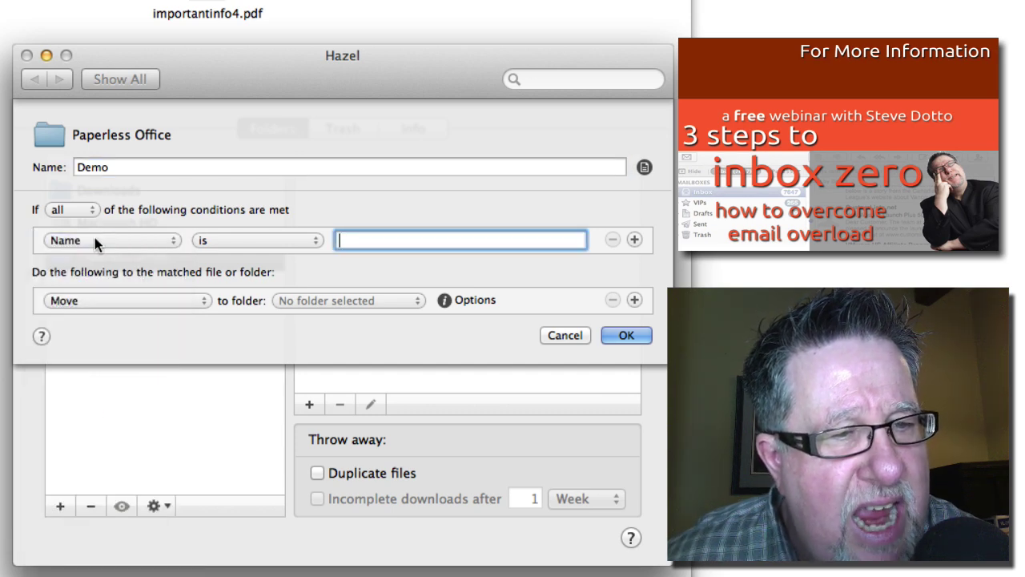
{"action": "left_click", "coordinate": [275, 240]}
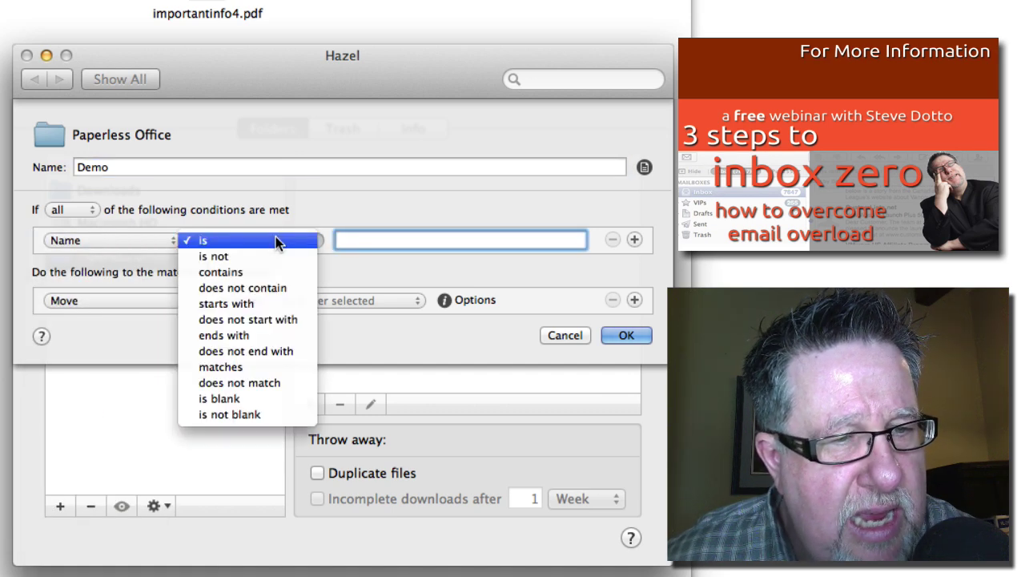
{"action": "left_click", "coordinate": [249, 272]}
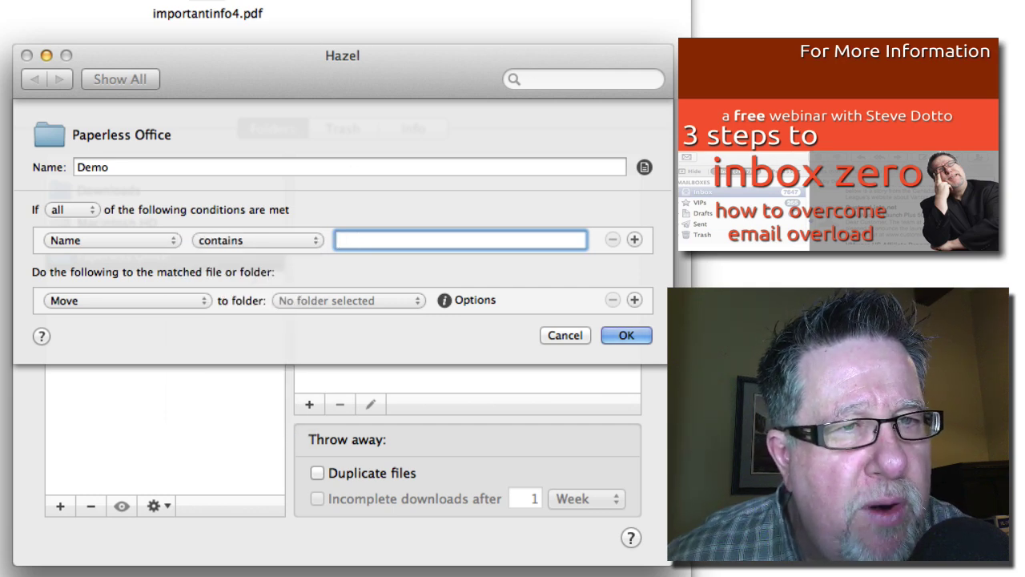
{"action": "type", "text": "Im"}
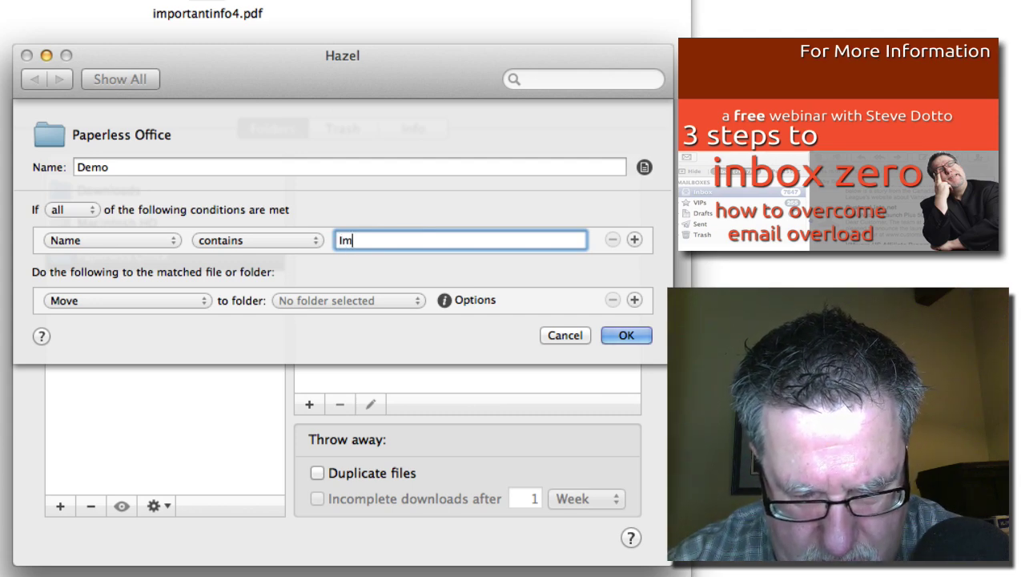
{"action": "type", "text": "portant"}
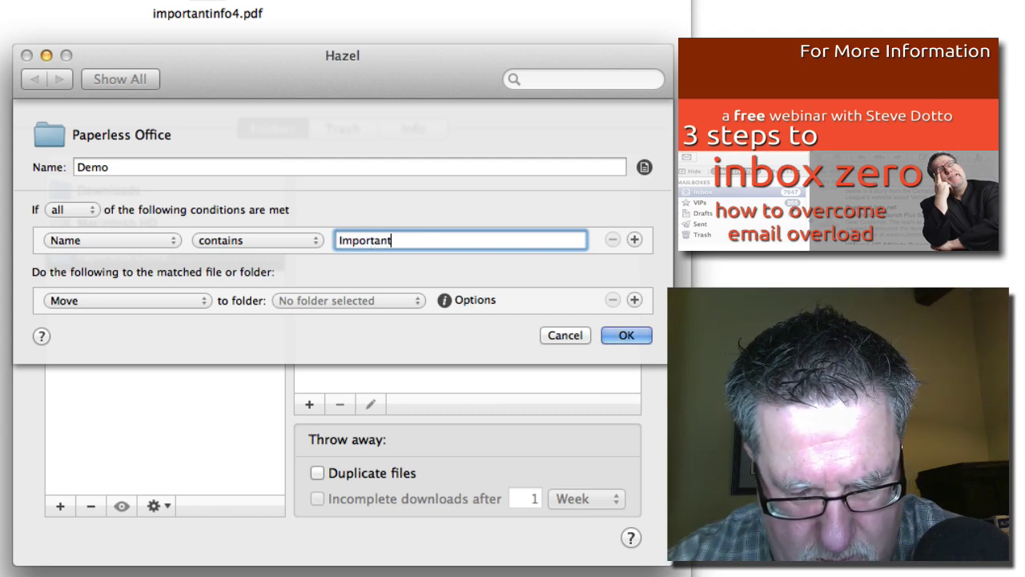
{"action": "type", "text": "info"}
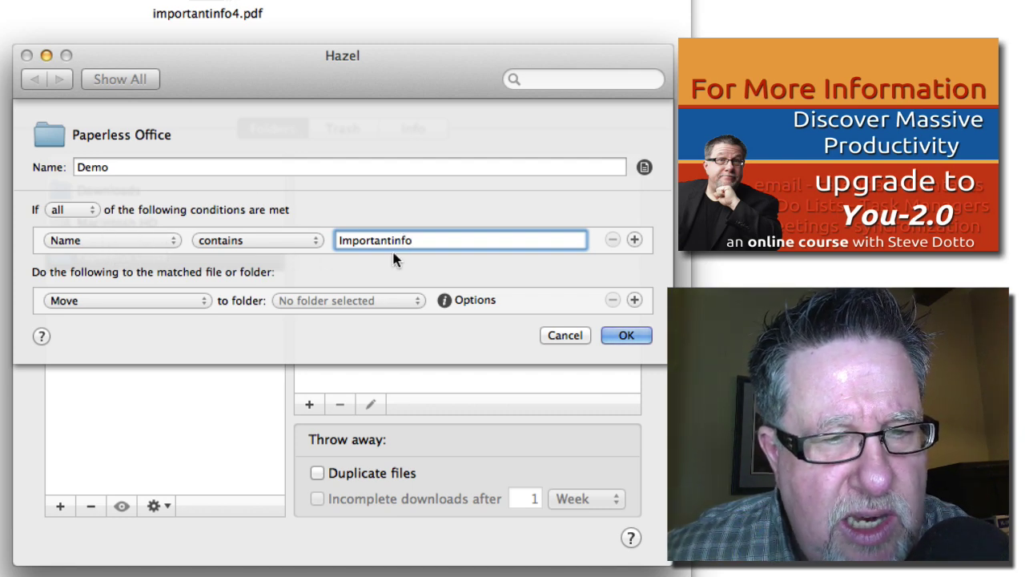
Add a second condition row reading Kind is PDF.
{"action": "left_click", "coordinate": [634, 239]}
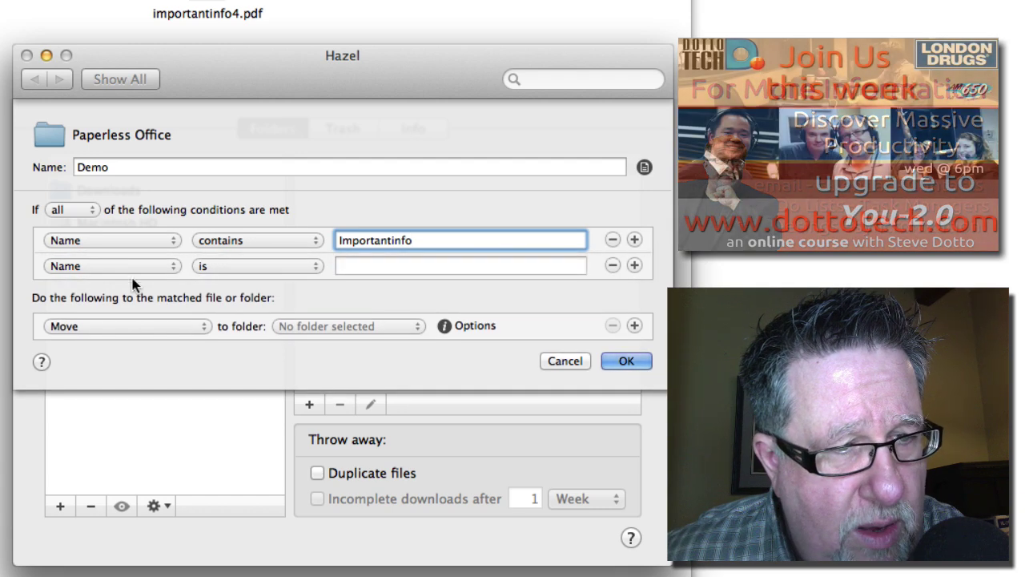
{"action": "left_click", "coordinate": [126, 264]}
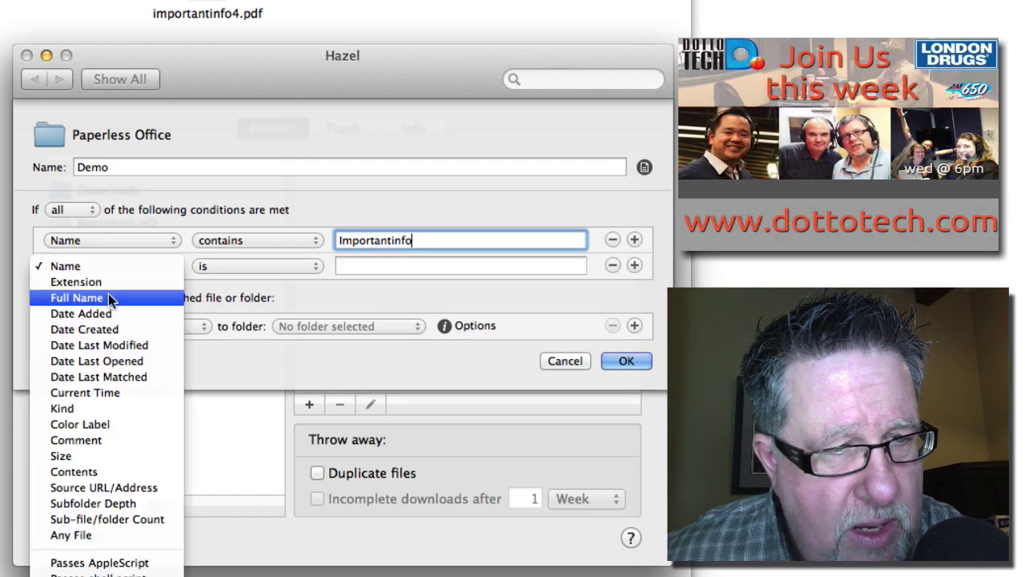
{"action": "left_click", "coordinate": [111, 405]}
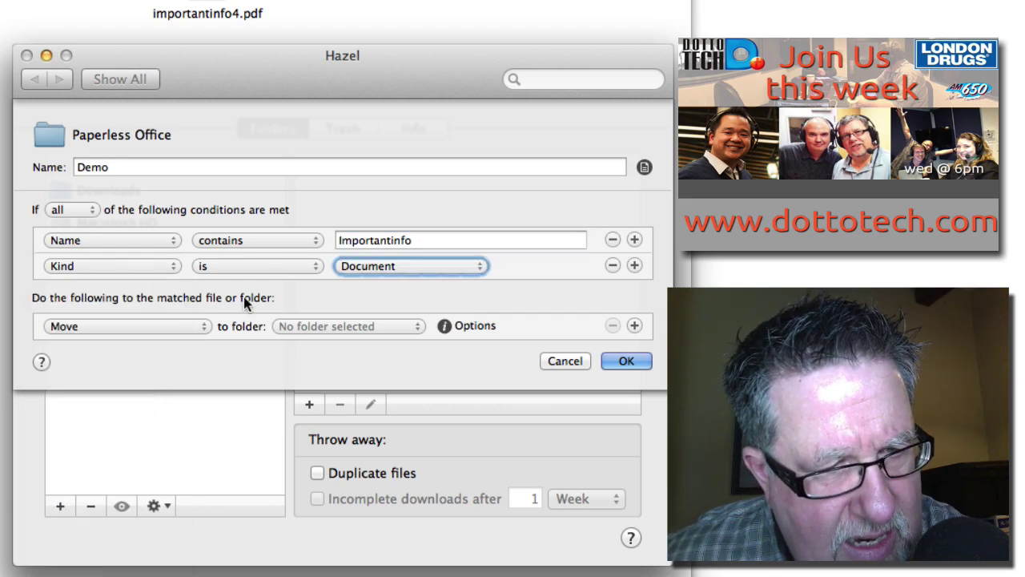
{"action": "left_click", "coordinate": [400, 268]}
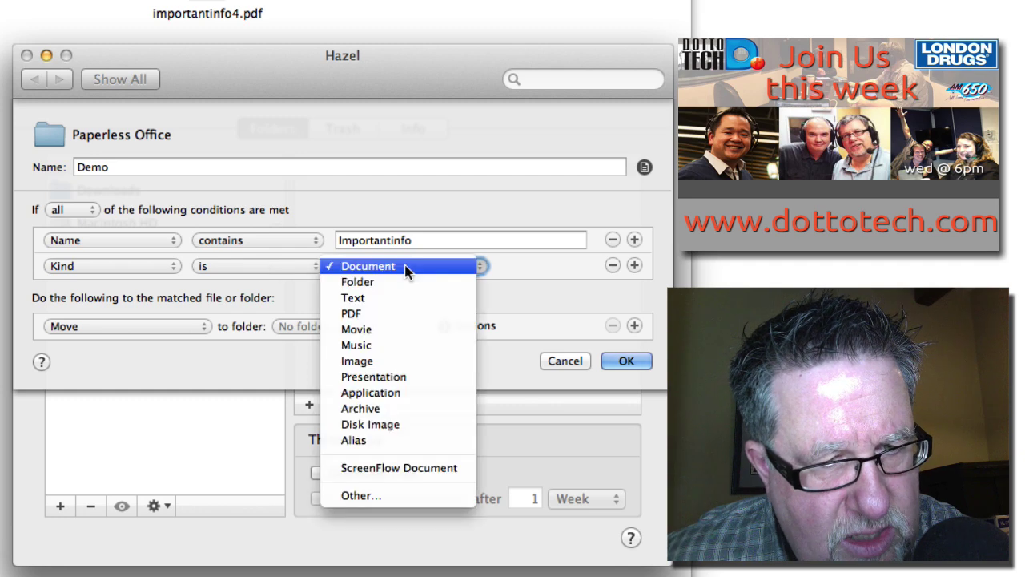
{"action": "left_click", "coordinate": [407, 312]}
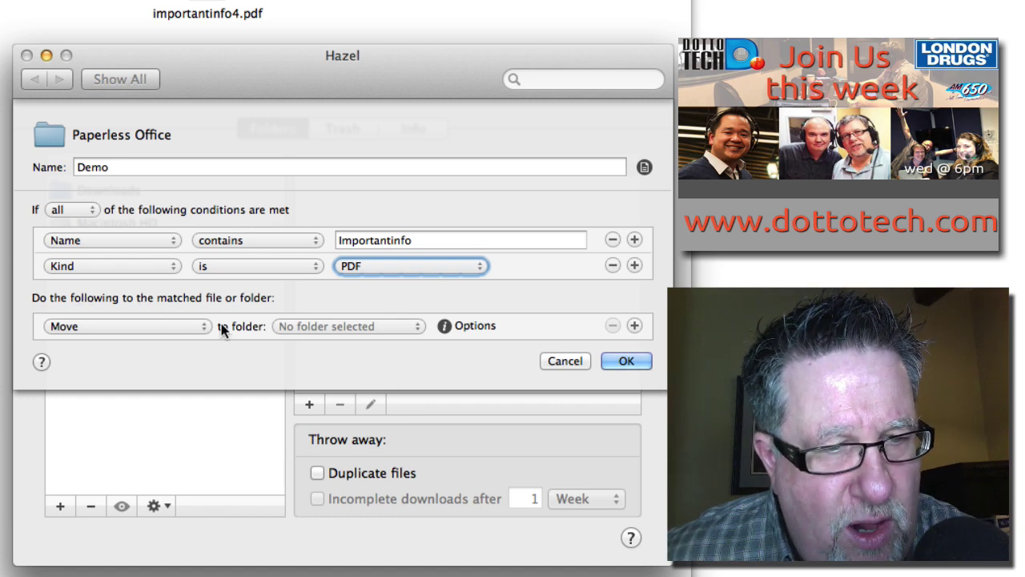
Change the action to Set color label Blue and add a second Move to folder action.
{"action": "left_click", "coordinate": [168, 327]}
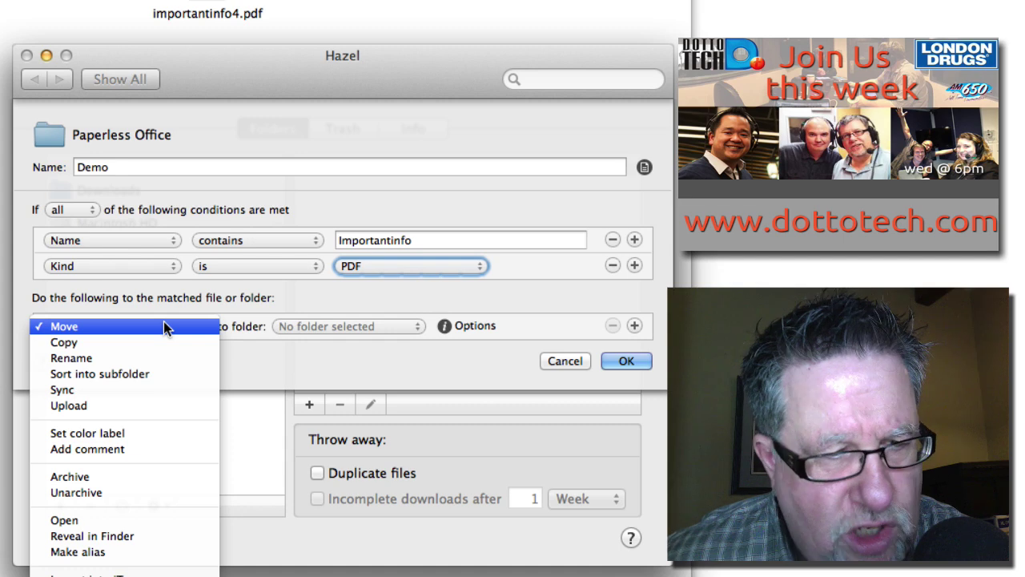
{"action": "scroll", "coordinate": [164, 321], "scroll_direction": "down", "scroll_amount": 1}
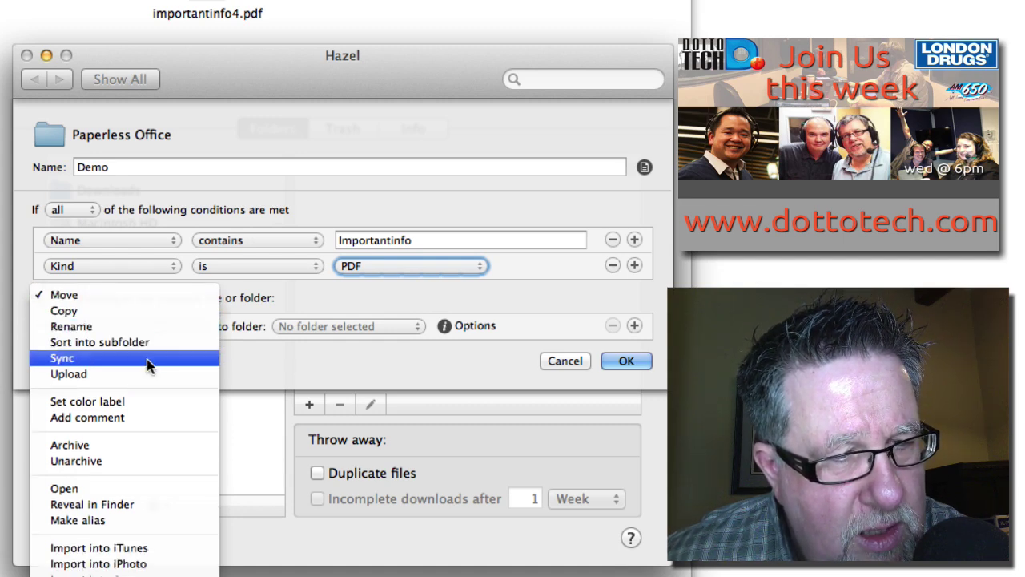
{"action": "scroll", "coordinate": [148, 404], "scroll_direction": "down", "scroll_amount": 1}
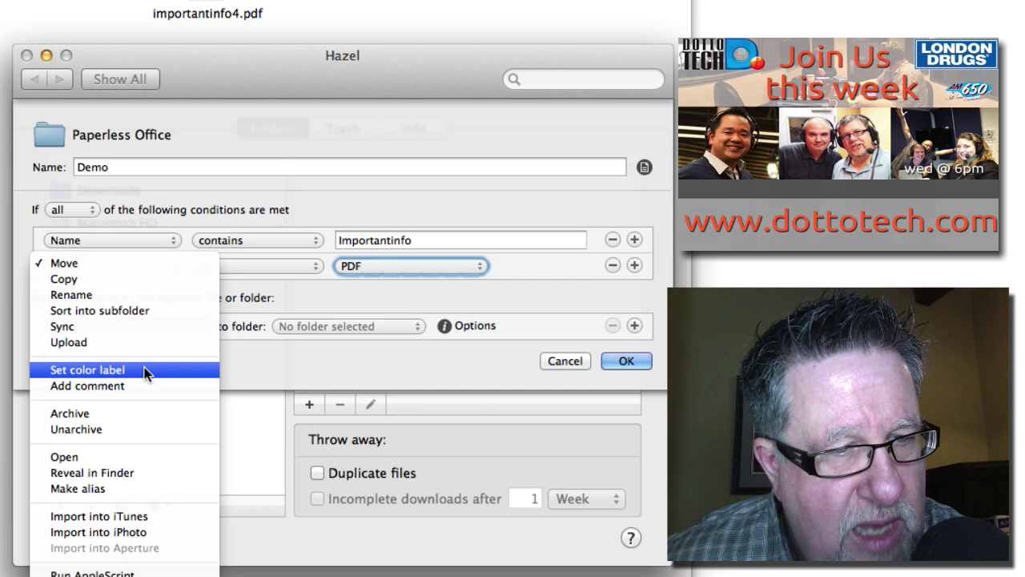
{"action": "left_click", "coordinate": [147, 370]}
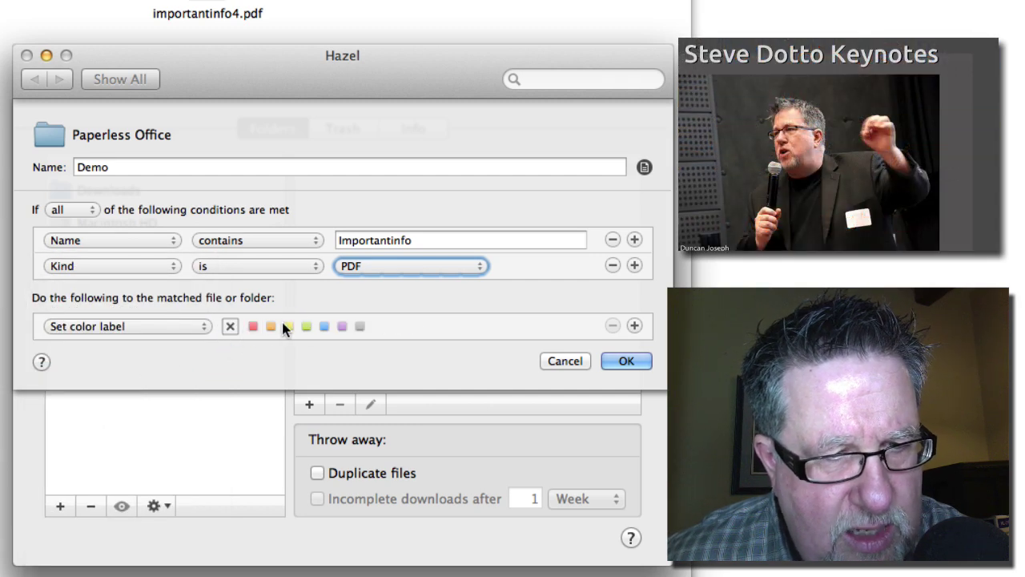
{"action": "left_click", "coordinate": [328, 332]}
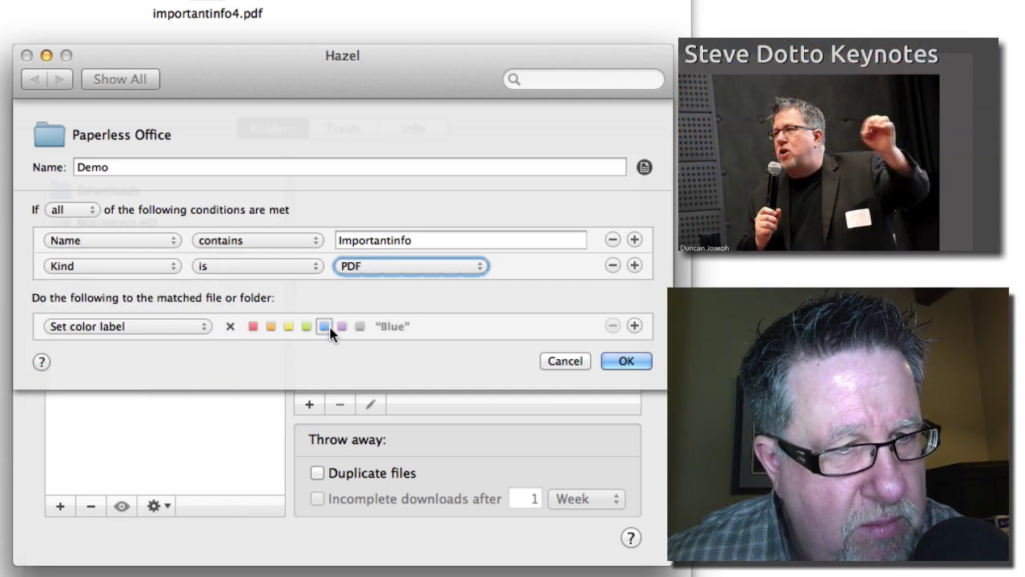
{"action": "left_click", "coordinate": [634, 326]}
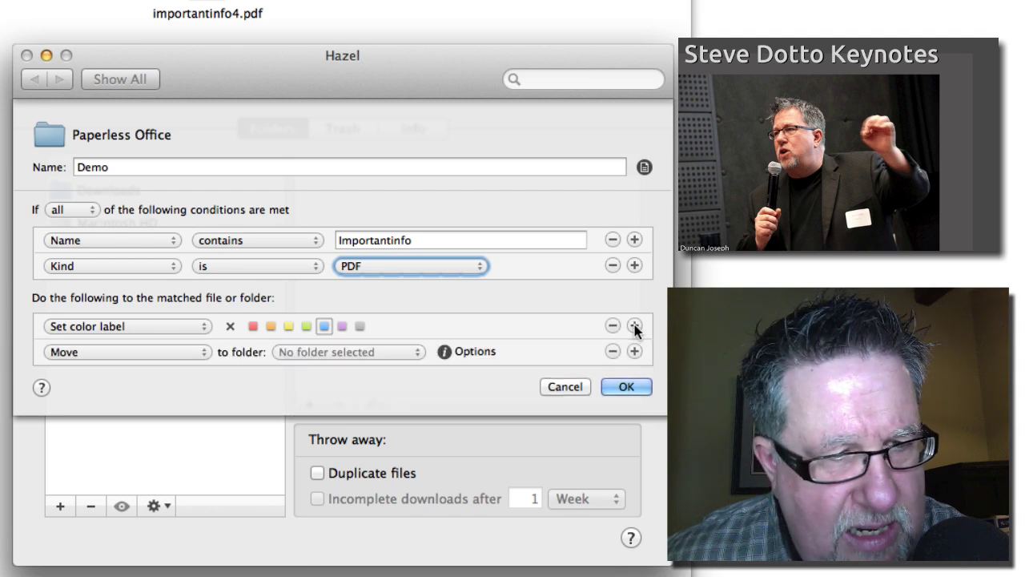
{"action": "left_click", "coordinate": [302, 354]}
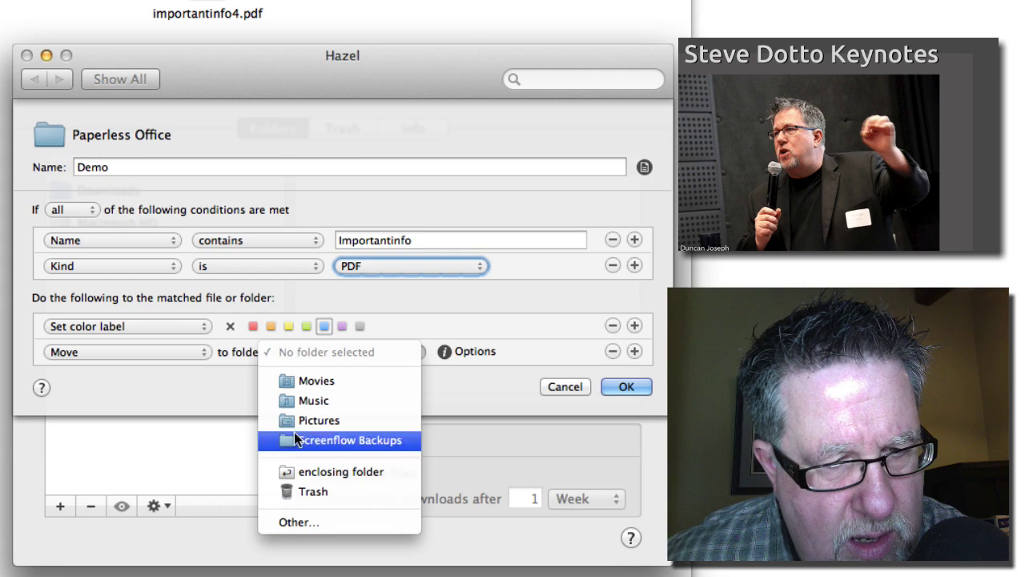
Pick Paperless Office › Target folder for demo as the Move action's destination.
{"action": "left_click", "coordinate": [294, 521]}
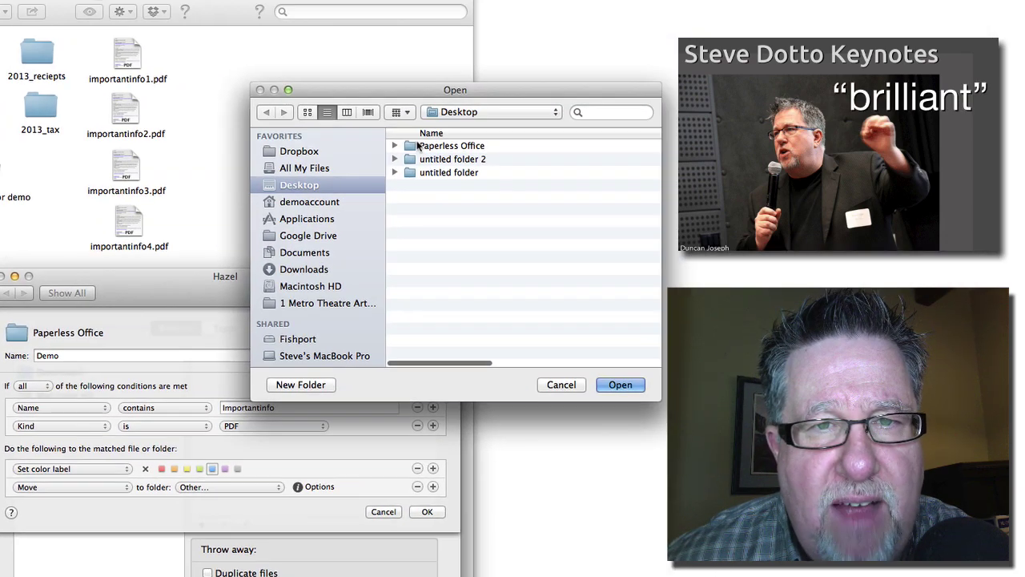
{"action": "double_click", "coordinate": [418, 144]}
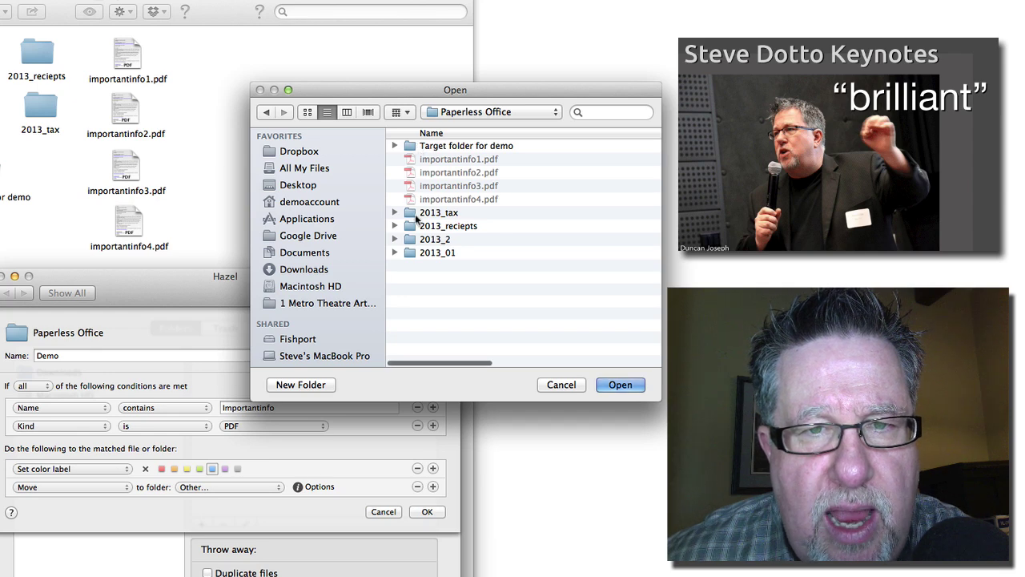
{"action": "double_click", "coordinate": [459, 146]}
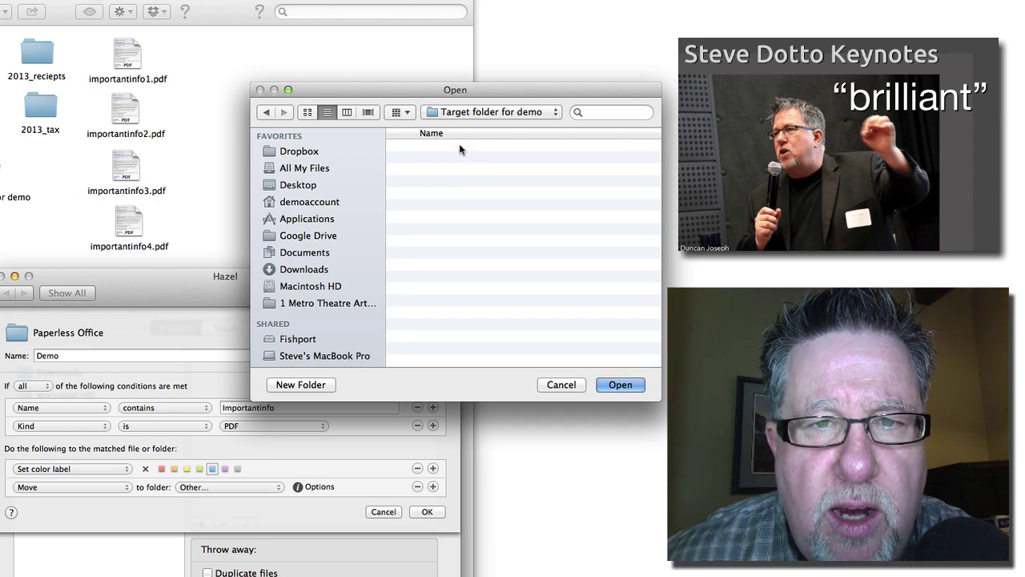
{"action": "left_click", "coordinate": [620, 385]}
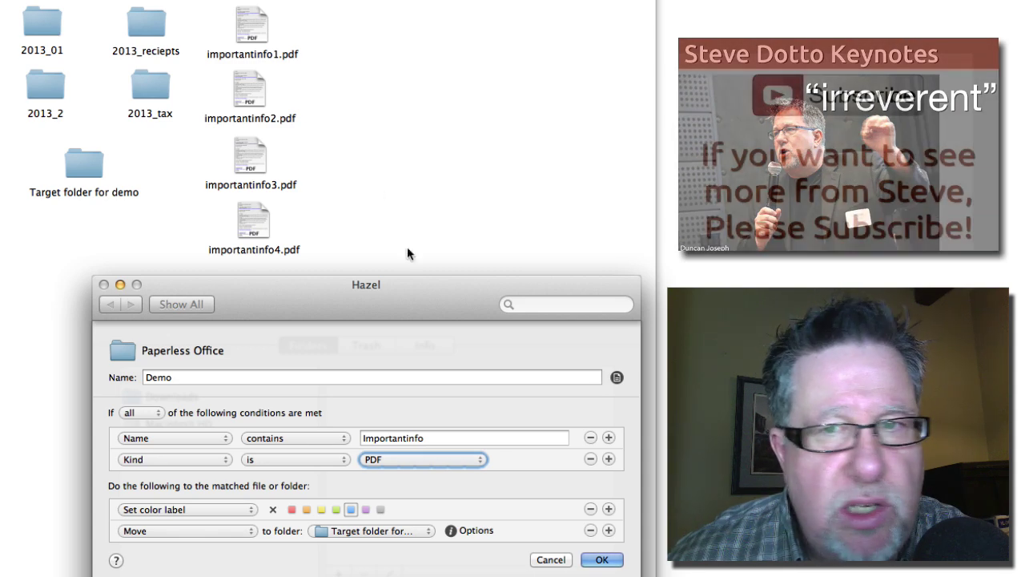
Save the Demo rule with OK, then reopen it for editing.
{"action": "left_click", "coordinate": [253, 54]}
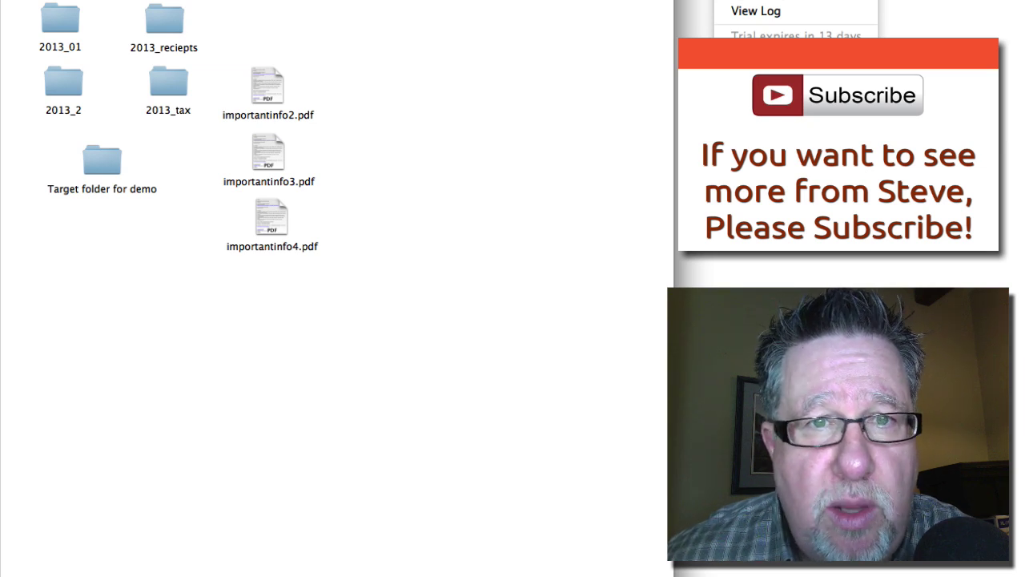
{"action": "left_click", "coordinate": [793, 57]}
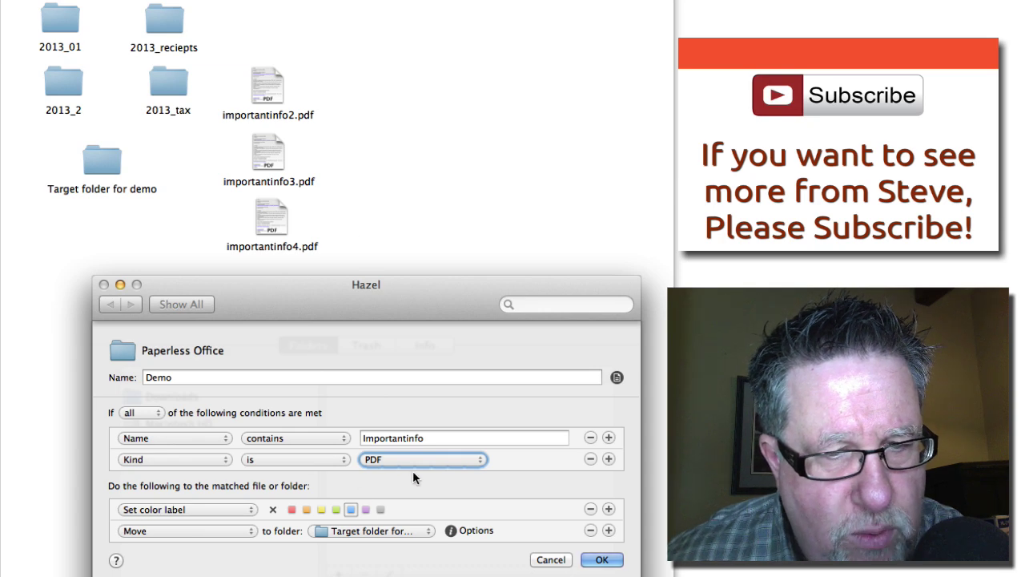
{"action": "left_click", "coordinate": [602, 560]}
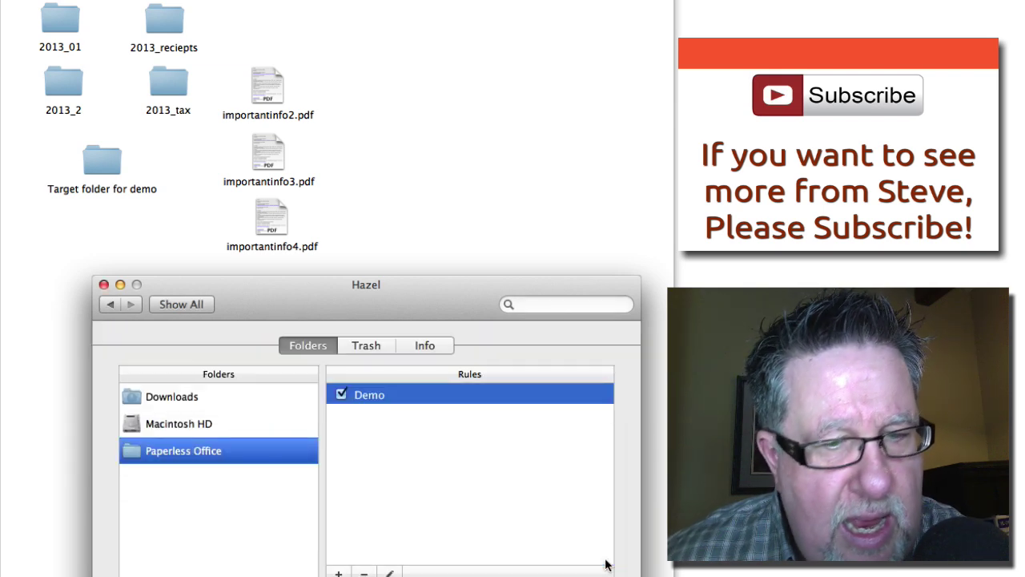
{"action": "left_click", "coordinate": [389, 572]}
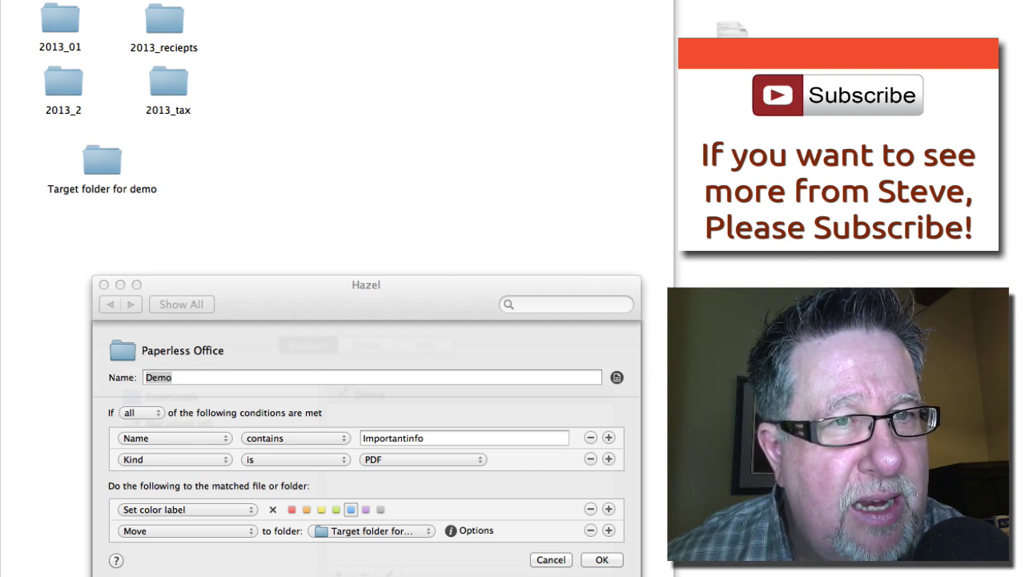
Put importantinfo1.pdf back in Paperless Office, then open Target folder for demo to check the blue-labelled PDFs.
{"action": "left_click_drag", "start_coordinate": [723, 22], "coordinate": [376, 45]}
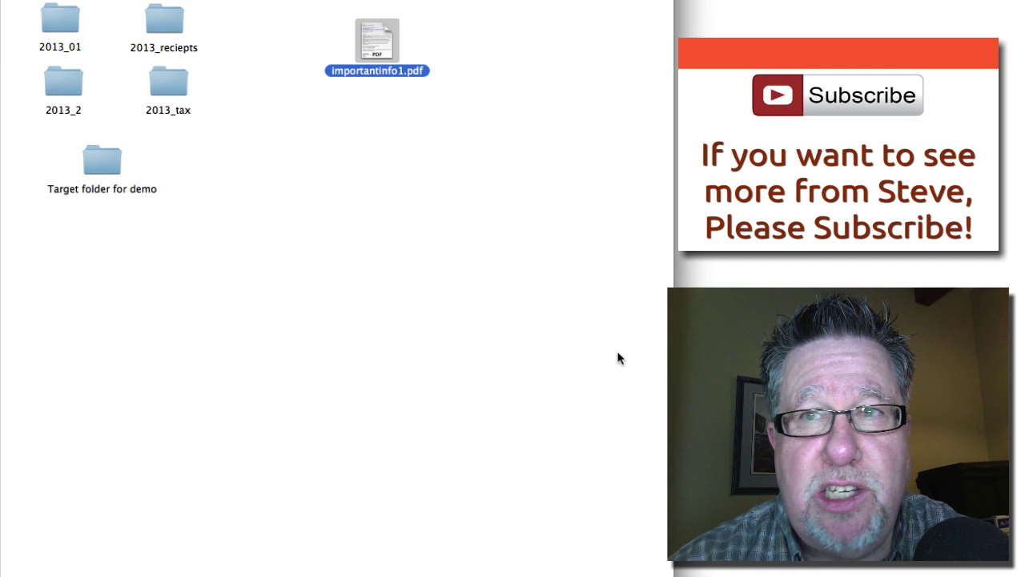
{"action": "key", "text": "Return"}
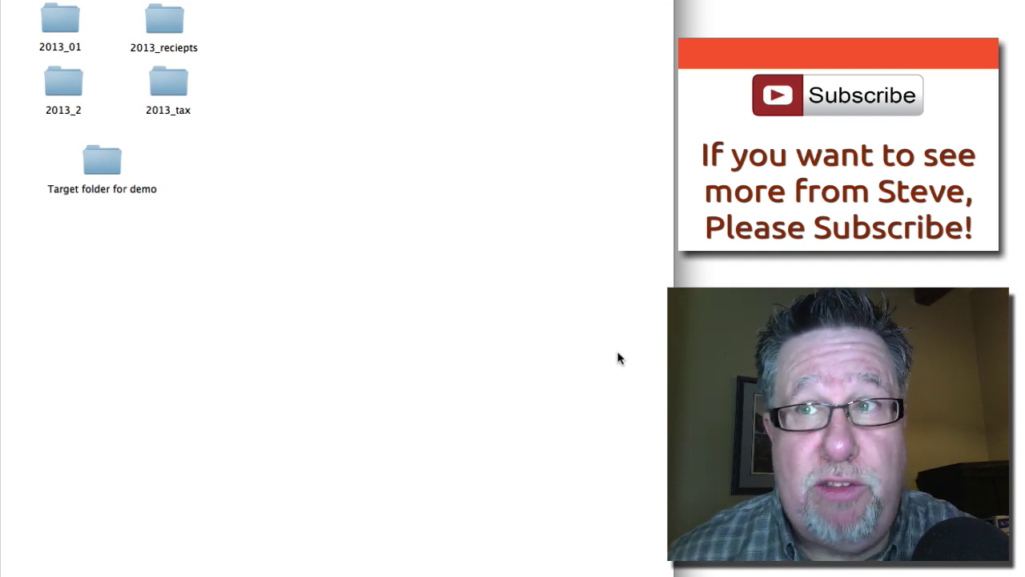
{"action": "double_click", "coordinate": [103, 164]}
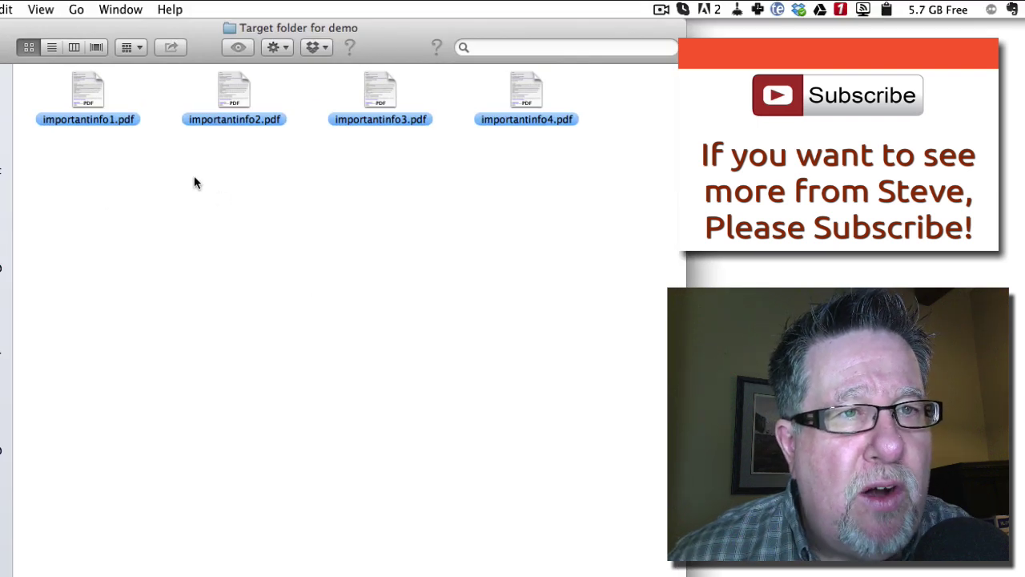